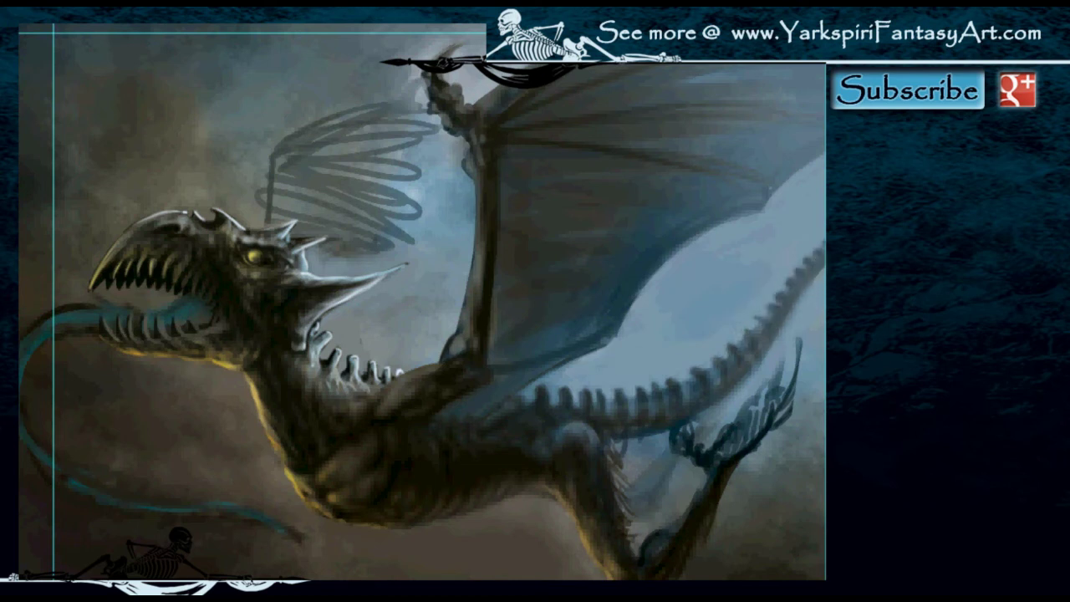
Step: Repaint the dragon's hind leg and foot with a cleaner silhouette and long curved claws, softening the shading on the foot
{"action": "mouse_move", "coordinate": [628, 459]}
{"action": "left_mouse_down"}
{"action": "mouse_move", "coordinate": [642, 548]}
{"action": "mouse_move", "coordinate": [674, 490]}
{"action": "mouse_move", "coordinate": [641, 457]}
{"action": "mouse_move", "coordinate": [649, 488]}
{"action": "left_mouse_up"}
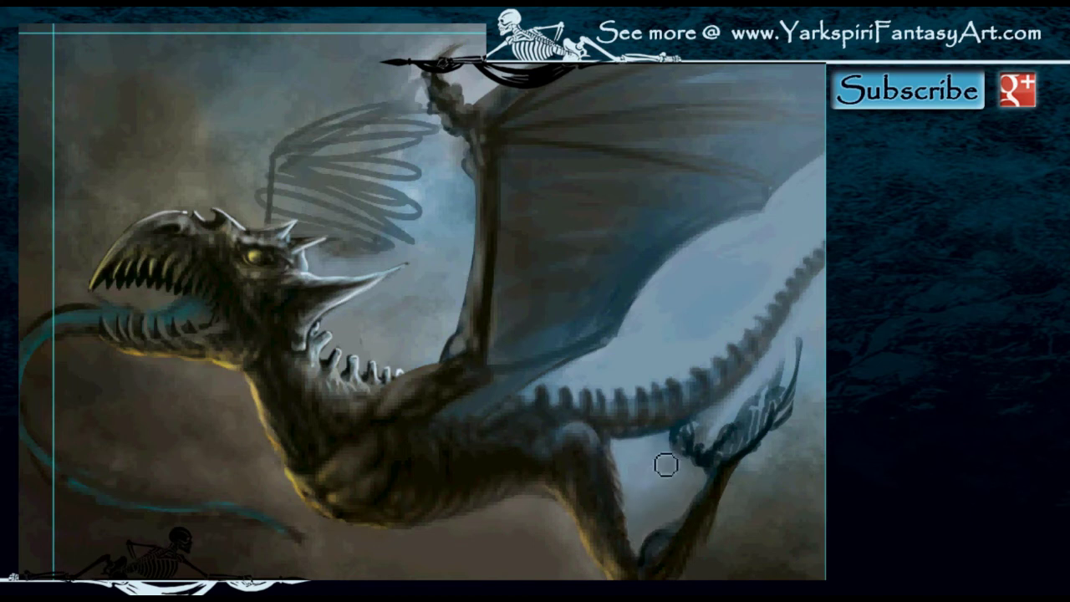
{"action": "mouse_move", "coordinate": [642, 573]}
{"action": "left_mouse_down"}
{"action": "mouse_move", "coordinate": [605, 488]}
{"action": "mouse_move", "coordinate": [618, 488]}
{"action": "mouse_move", "coordinate": [602, 442]}
{"action": "mouse_move", "coordinate": [619, 492]}
{"action": "mouse_move", "coordinate": [611, 441]}
{"action": "mouse_move", "coordinate": [609, 509]}
{"action": "mouse_move", "coordinate": [671, 561]}
{"action": "mouse_move", "coordinate": [681, 520]}
{"action": "mouse_move", "coordinate": [771, 407]}
{"action": "left_mouse_up"}
{"action": "mouse_move", "coordinate": [761, 454]}
{"action": "left_mouse_down"}
{"action": "mouse_move", "coordinate": [774, 397]}
{"action": "mouse_move", "coordinate": [808, 392]}
{"action": "mouse_move", "coordinate": [735, 460]}
{"action": "mouse_move", "coordinate": [787, 358]}
{"action": "mouse_move", "coordinate": [741, 465]}
{"action": "mouse_move", "coordinate": [735, 447]}
{"action": "mouse_move", "coordinate": [781, 403]}
{"action": "mouse_move", "coordinate": [795, 420]}
{"action": "mouse_move", "coordinate": [708, 464]}
{"action": "mouse_move", "coordinate": [700, 437]}
{"action": "mouse_move", "coordinate": [687, 448]}
{"action": "mouse_move", "coordinate": [688, 474]}
{"action": "mouse_move", "coordinate": [716, 426]}
{"action": "mouse_move", "coordinate": [735, 509]}
{"action": "mouse_move", "coordinate": [752, 434]}
{"action": "mouse_move", "coordinate": [808, 385]}
{"action": "mouse_move", "coordinate": [699, 463]}
{"action": "mouse_move", "coordinate": [734, 481]}
{"action": "mouse_move", "coordinate": [755, 457]}
{"action": "mouse_move", "coordinate": [729, 450]}
{"action": "left_mouse_up"}
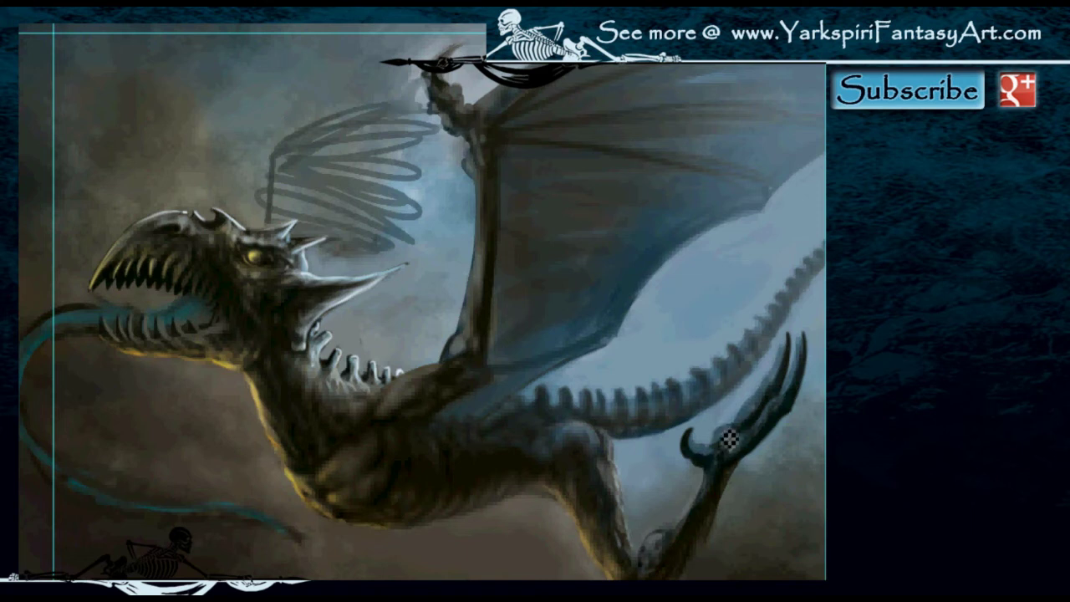
{"action": "mouse_move", "coordinate": [755, 402]}
{"action": "left_mouse_down"}
{"action": "mouse_move", "coordinate": [769, 424]}
{"action": "mouse_move", "coordinate": [791, 346]}
{"action": "mouse_move", "coordinate": [745, 351]}
{"action": "mouse_move", "coordinate": [764, 293]}
{"action": "mouse_move", "coordinate": [710, 452]}
{"action": "mouse_move", "coordinate": [691, 403]}
{"action": "mouse_move", "coordinate": [701, 440]}
{"action": "mouse_move", "coordinate": [726, 459]}
{"action": "left_mouse_up"}
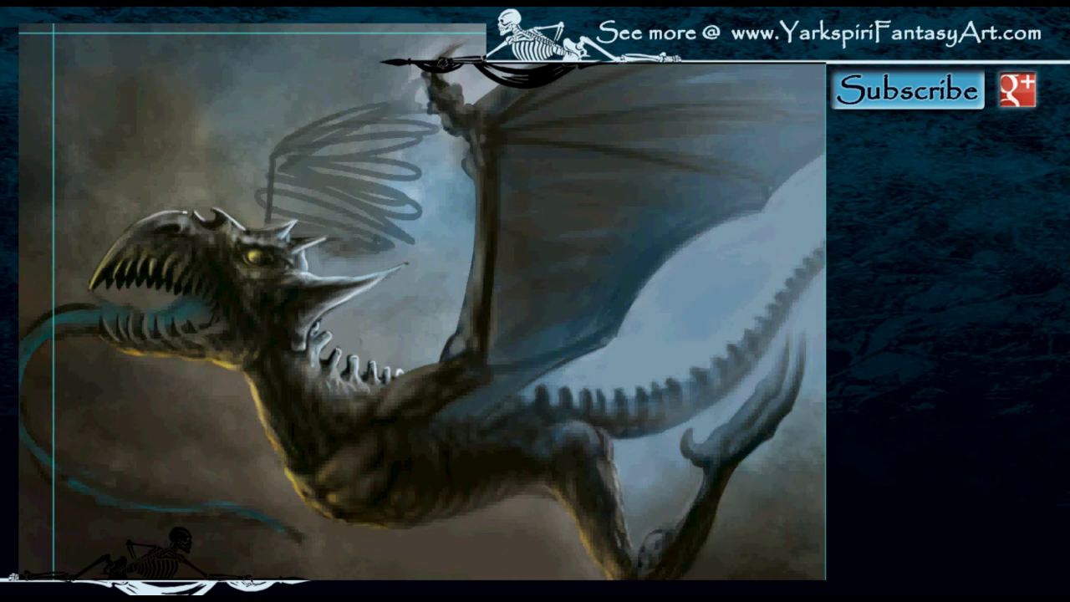
Step: Paint pale teeth along the dragon's lower jaw and soften the near wing's membrane and finger bones
{"action": "left_click_drag", "start_coordinate": [107, 330], "coordinate": [148, 325]}
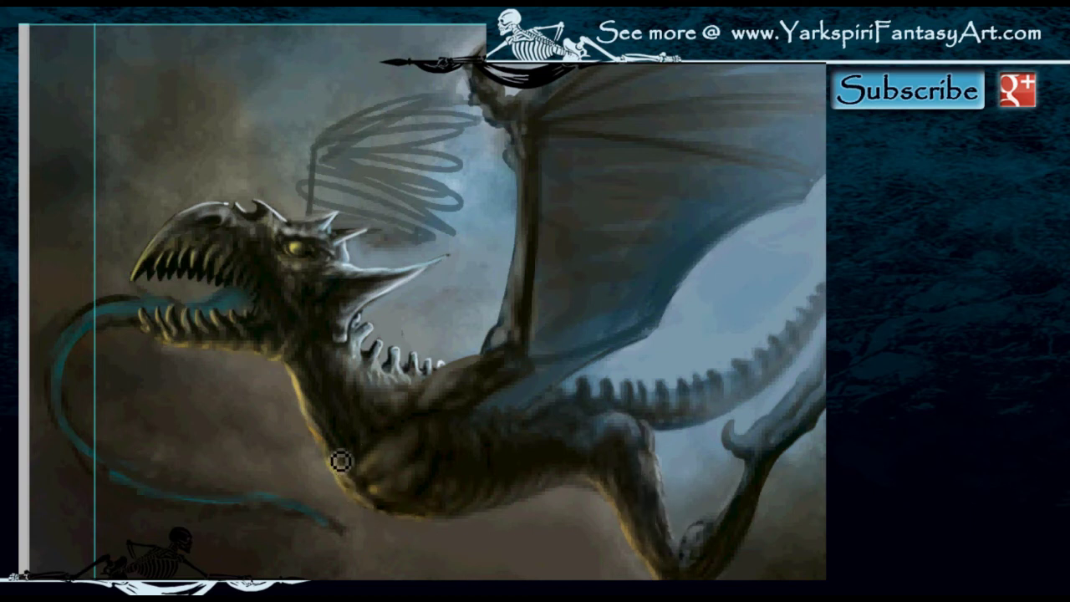
{"action": "left_click_drag", "start_coordinate": [358, 489], "coordinate": [317, 497]}
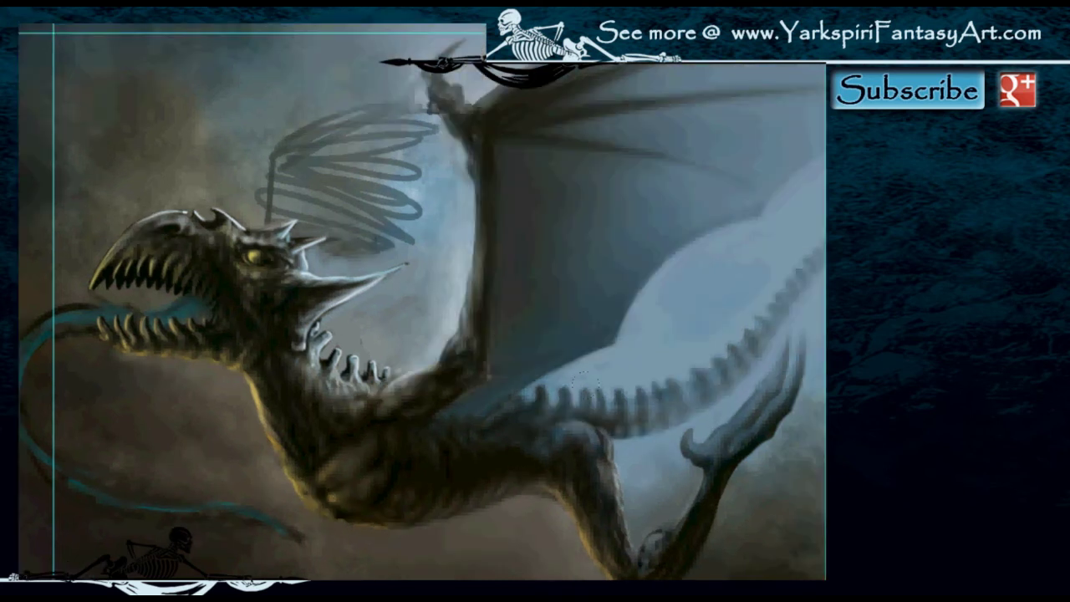
{"action": "key", "text": "ctrl+minus"}
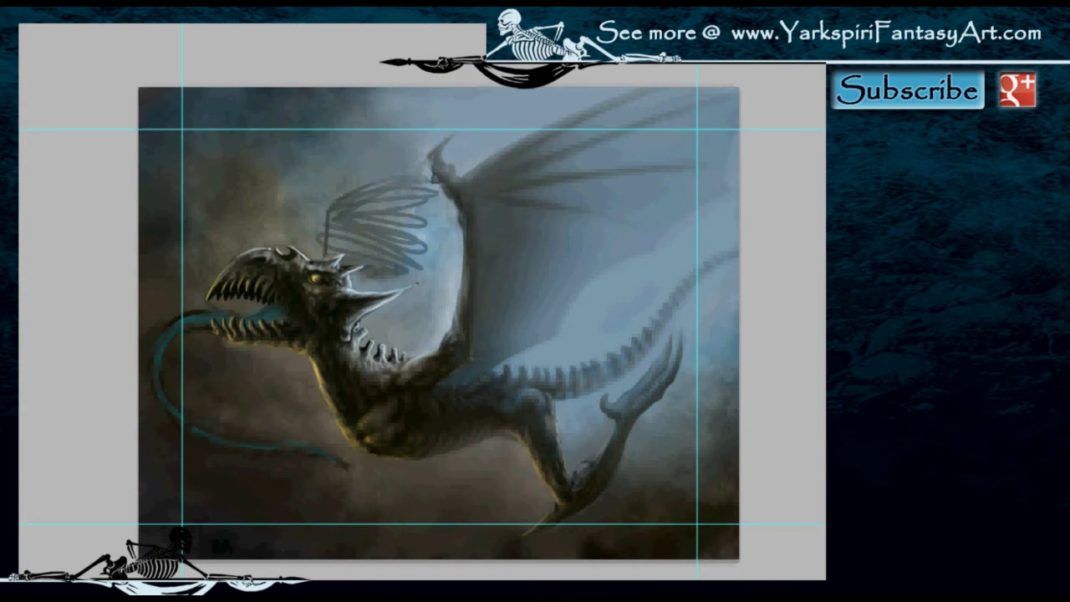
Step: Refine the long curling tongue by blending away its dark sketch outline and adding a thin yellowish rim light along its curve
{"action": "key", "text": "ctrl+plus"}
{"action": "mouse_move", "coordinate": [264, 302]}
{"action": "left_mouse_down"}
{"action": "mouse_move", "coordinate": [294, 330]}
{"action": "mouse_move", "coordinate": [245, 326]}
{"action": "mouse_move", "coordinate": [224, 341]}
{"action": "mouse_move", "coordinate": [254, 314]}
{"action": "mouse_move", "coordinate": [267, 333]}
{"action": "mouse_move", "coordinate": [114, 329]}
{"action": "mouse_move", "coordinate": [243, 311]}
{"action": "mouse_move", "coordinate": [171, 301]}
{"action": "left_mouse_up"}
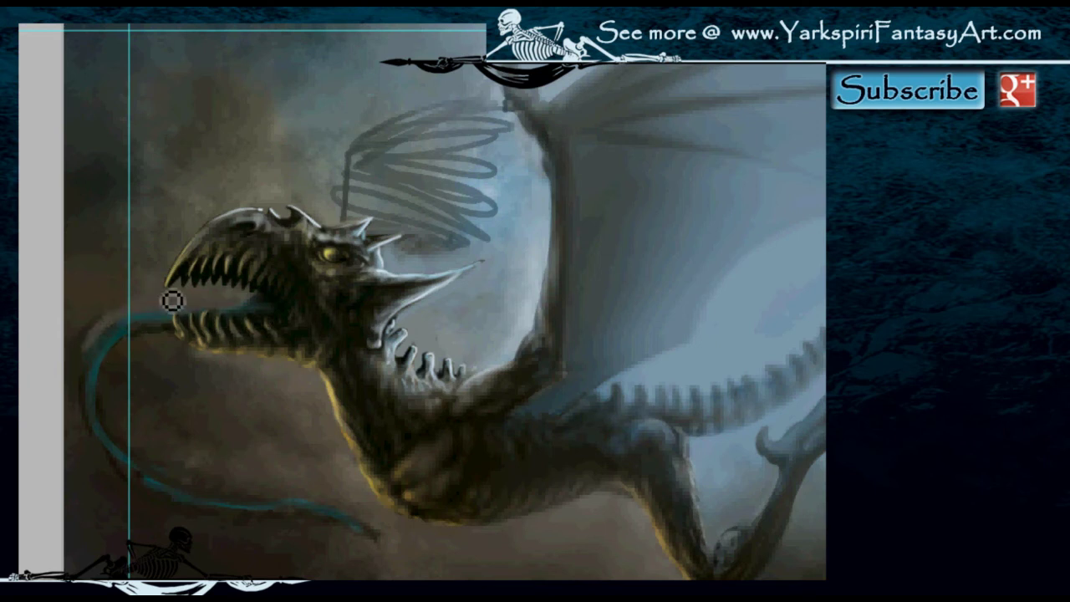
{"action": "left_click_drag", "start_coordinate": [102, 313], "coordinate": [81, 280]}
{"action": "mouse_move", "coordinate": [134, 337]}
{"action": "left_mouse_down"}
{"action": "mouse_move", "coordinate": [88, 420]}
{"action": "mouse_move", "coordinate": [125, 363]}
{"action": "mouse_move", "coordinate": [201, 466]}
{"action": "mouse_move", "coordinate": [163, 471]}
{"action": "mouse_move", "coordinate": [223, 459]}
{"action": "mouse_move", "coordinate": [127, 432]}
{"action": "left_mouse_up"}
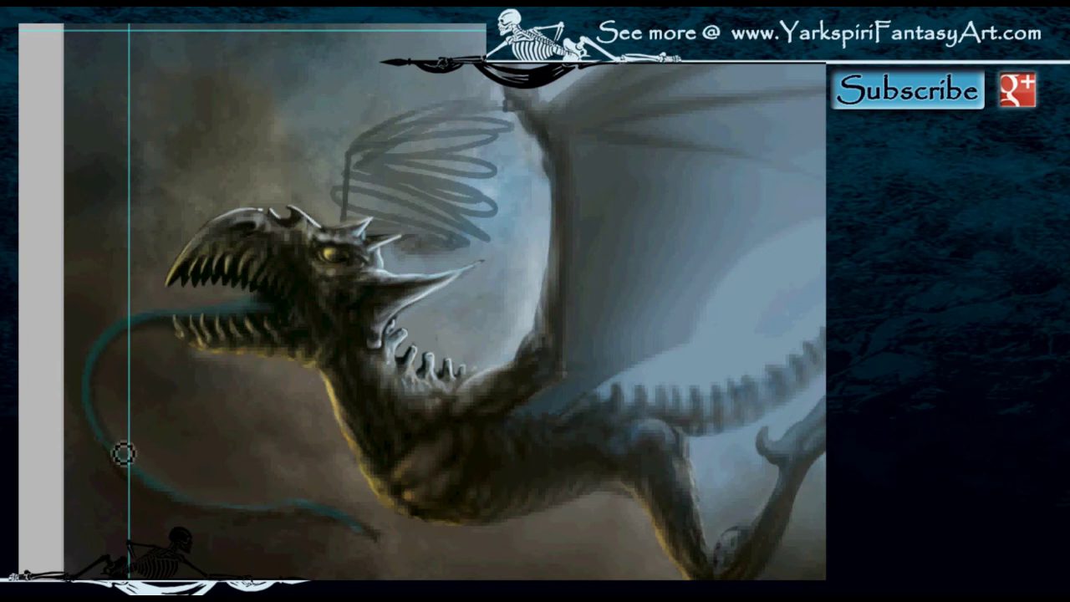
{"action": "left_click_drag", "start_coordinate": [232, 525], "coordinate": [298, 495]}
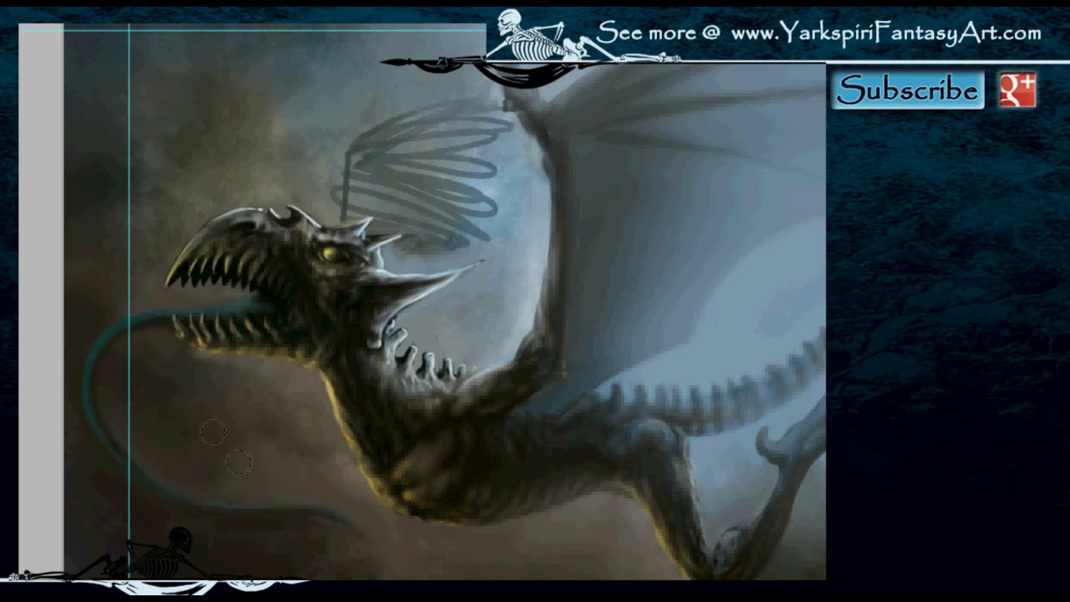
{"action": "key", "text": "v"}
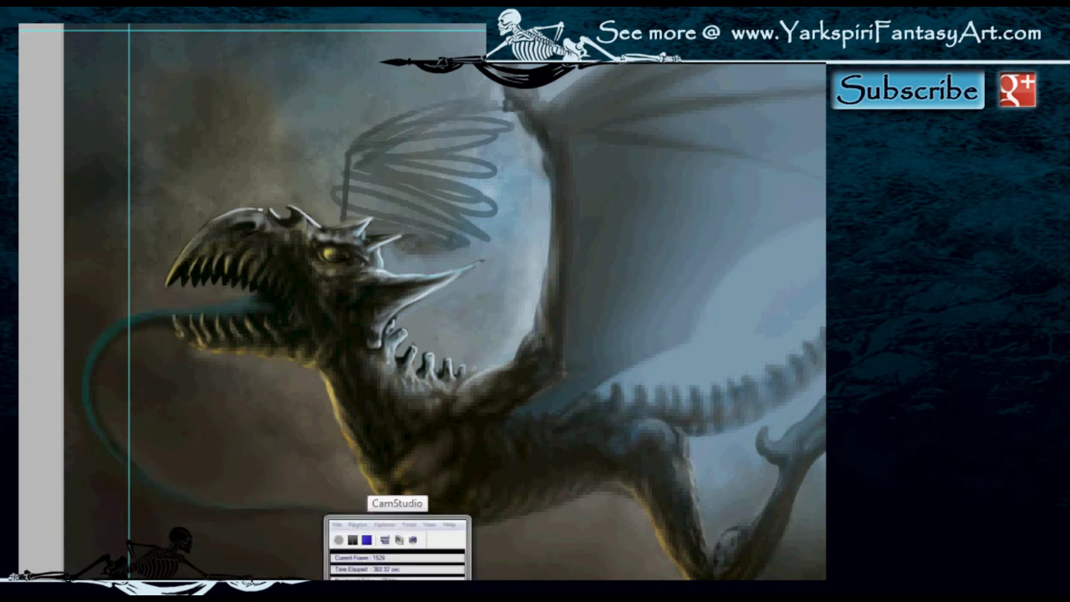
{"action": "mouse_move", "coordinate": [158, 320]}
{"action": "left_mouse_down"}
{"action": "mouse_move", "coordinate": [95, 420]}
{"action": "mouse_move", "coordinate": [99, 342]}
{"action": "left_mouse_up"}
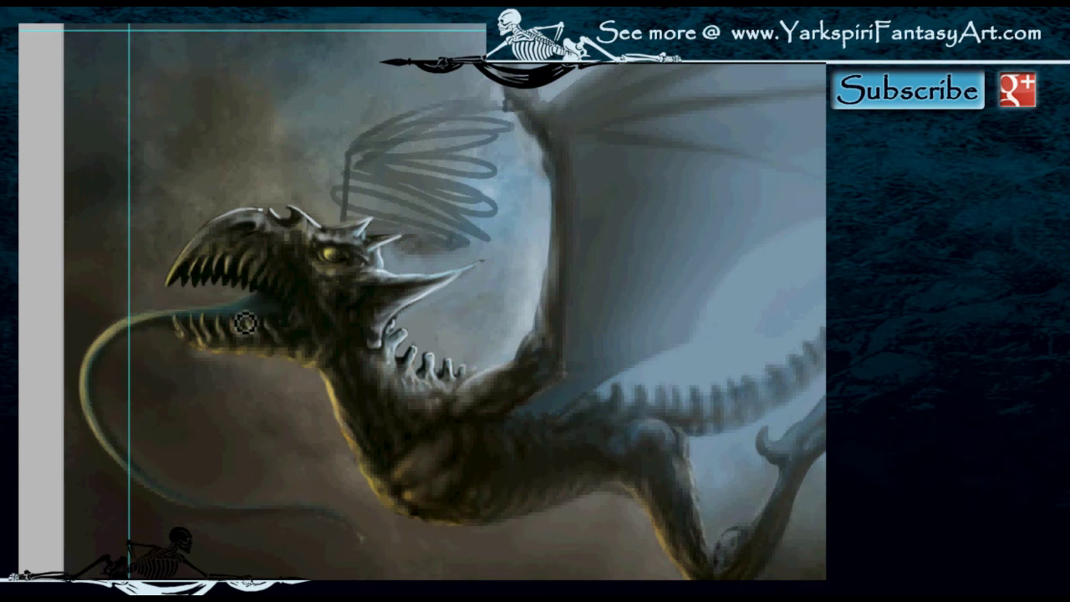
Step: Tint the background and tongue in front of the dragon with a dark yellow-green cast
{"action": "key", "text": "ctrl+0"}
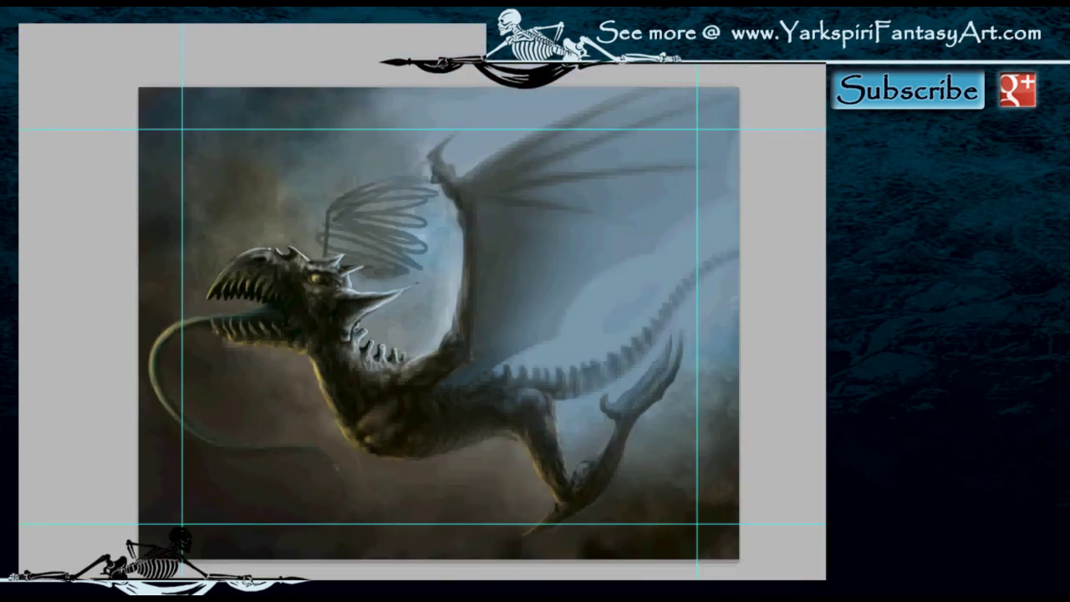
{"action": "mouse_move", "coordinate": [79, 324]}
{"action": "left_mouse_down"}
{"action": "mouse_move", "coordinate": [83, 120]}
{"action": "mouse_move", "coordinate": [24, 277]}
{"action": "mouse_move", "coordinate": [275, 207]}
{"action": "mouse_move", "coordinate": [175, 217]}
{"action": "mouse_move", "coordinate": [192, 384]}
{"action": "mouse_move", "coordinate": [253, 397]}
{"action": "mouse_move", "coordinate": [171, 208]}
{"action": "mouse_move", "coordinate": [238, 350]}
{"action": "mouse_move", "coordinate": [114, 428]}
{"action": "left_mouse_up"}
{"action": "key", "text": "ctrl+plus"}
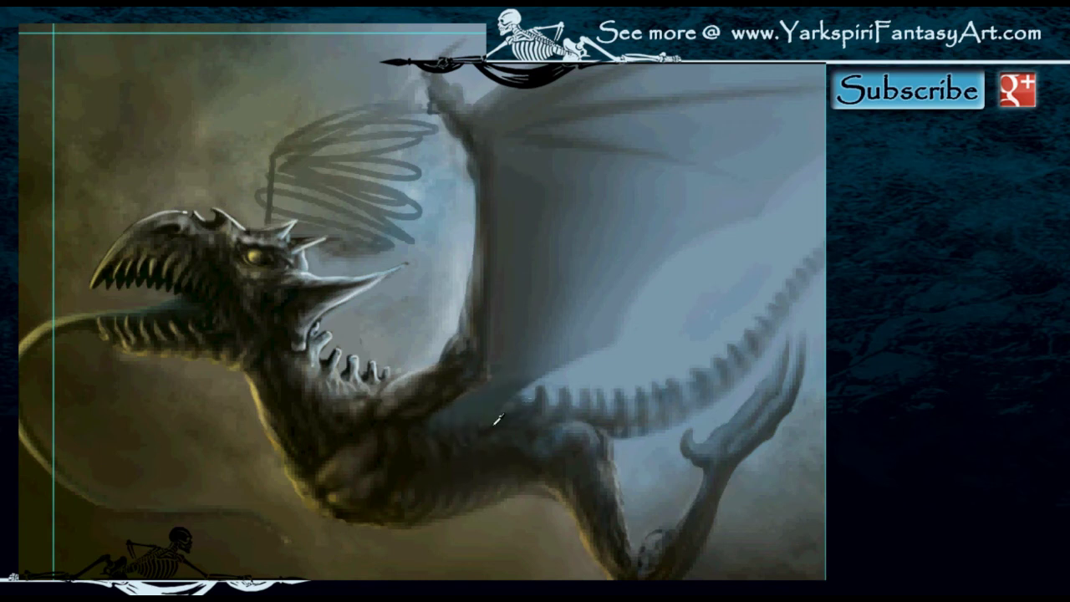
Step: Blend haze over the near wing's base and replace the scribbled far-wing sketch with a faint, misty wing silhouette
{"action": "left_click_drag", "start_coordinate": [556, 353], "coordinate": [540, 388]}
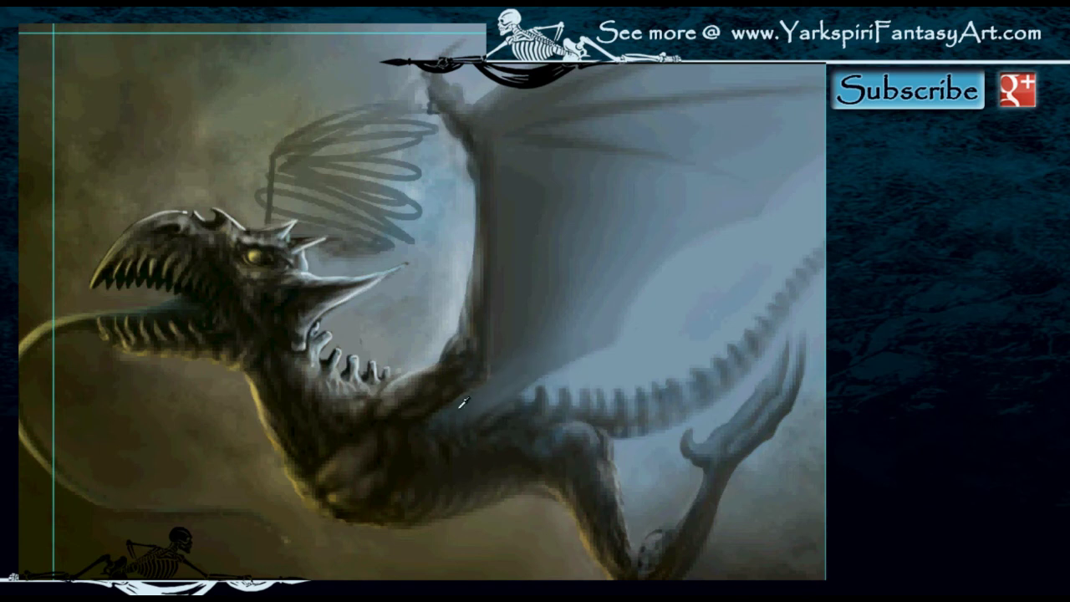
{"action": "key", "text": "ctrl+minus"}
{"action": "mouse_move", "coordinate": [375, 215]}
{"action": "left_mouse_down"}
{"action": "mouse_move", "coordinate": [377, 175]}
{"action": "mouse_move", "coordinate": [365, 215]}
{"action": "mouse_move", "coordinate": [430, 259]}
{"action": "mouse_move", "coordinate": [439, 239]}
{"action": "mouse_move", "coordinate": [346, 215]}
{"action": "mouse_move", "coordinate": [478, 160]}
{"action": "mouse_move", "coordinate": [387, 274]}
{"action": "mouse_move", "coordinate": [393, 219]}
{"action": "mouse_move", "coordinate": [390, 320]}
{"action": "mouse_move", "coordinate": [434, 231]}
{"action": "mouse_move", "coordinate": [332, 223]}
{"action": "mouse_move", "coordinate": [359, 193]}
{"action": "mouse_move", "coordinate": [329, 203]}
{"action": "mouse_move", "coordinate": [339, 238]}
{"action": "mouse_move", "coordinate": [410, 206]}
{"action": "left_mouse_up"}
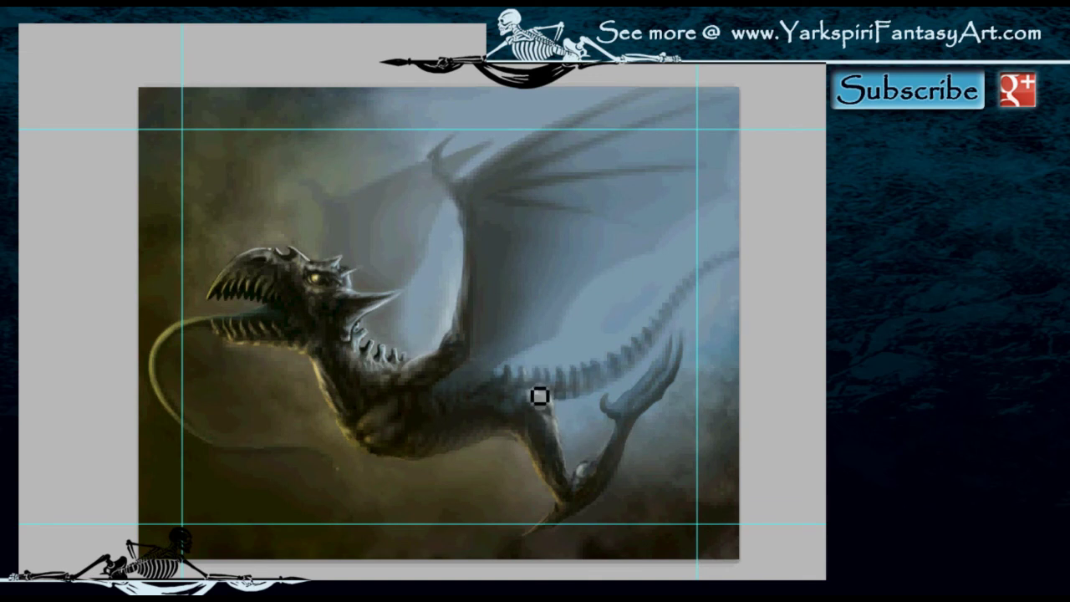
Step: Brighten the sky behind the tail with pale light and deepen the shadows and folds of the near wing
{"action": "mouse_move", "coordinate": [691, 68]}
{"action": "left_mouse_down"}
{"action": "mouse_move", "coordinate": [699, 131]}
{"action": "mouse_move", "coordinate": [617, 407]}
{"action": "left_mouse_up"}
{"action": "key", "text": "ctrl+shift+u"}
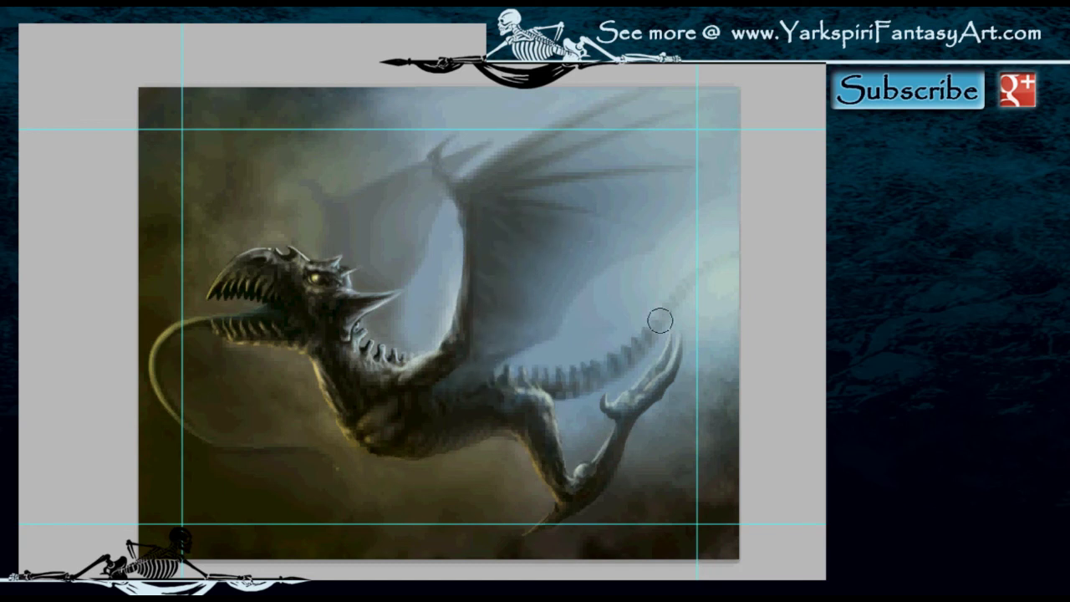
{"action": "mouse_move", "coordinate": [462, 388]}
{"action": "left_mouse_down"}
{"action": "mouse_move", "coordinate": [538, 341]}
{"action": "mouse_move", "coordinate": [501, 276]}
{"action": "mouse_move", "coordinate": [602, 167]}
{"action": "mouse_move", "coordinate": [585, 134]}
{"action": "left_mouse_up"}
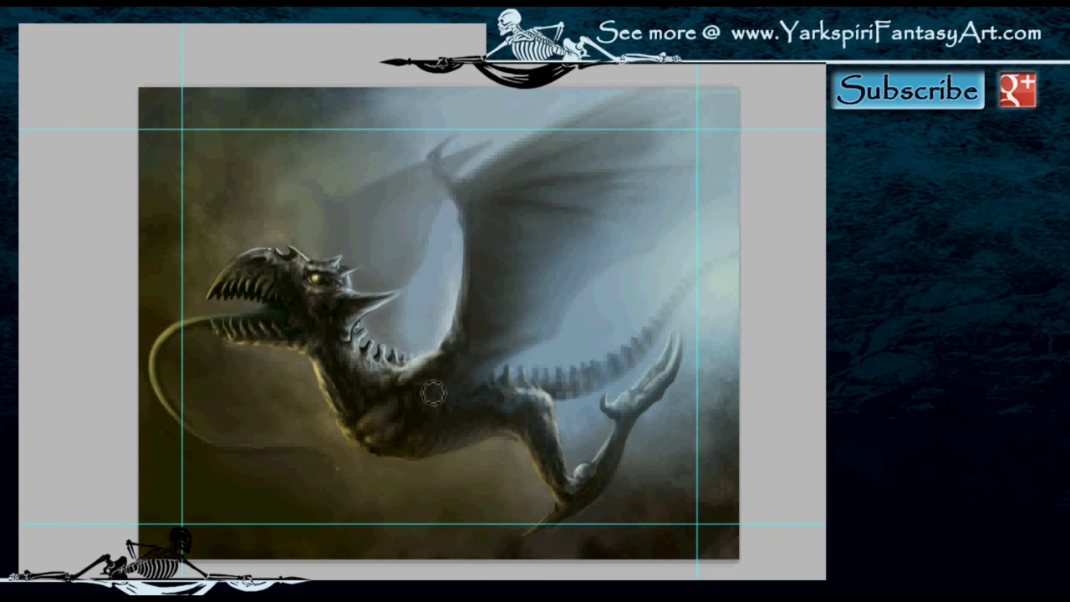
{"action": "key", "text": "alt"}
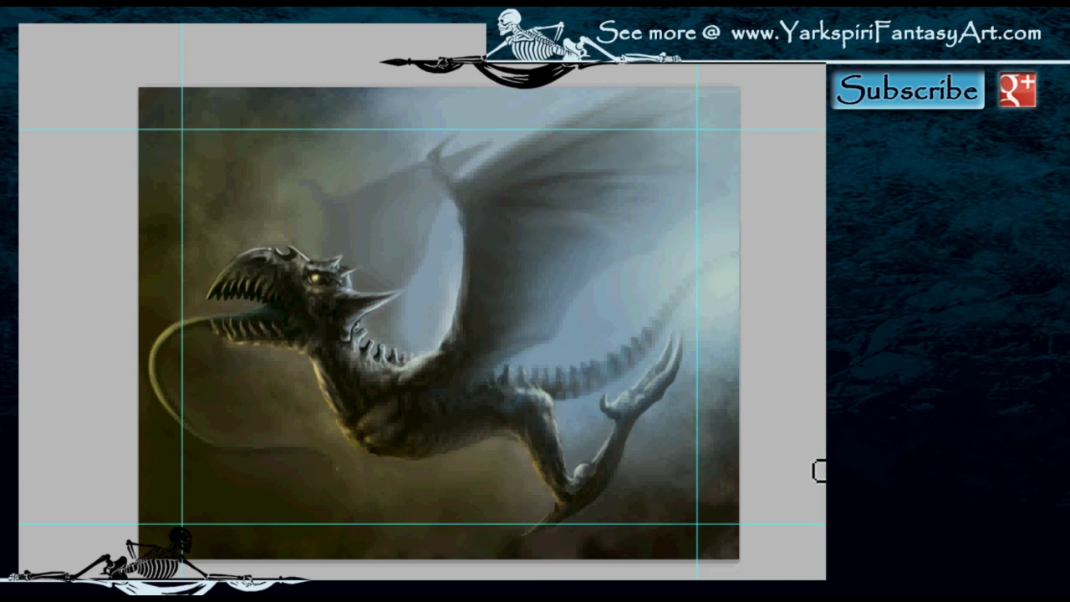
Step: Paint sharp-edged beams of pale light and mist behind the wings, tail and hind foot, and hide the guides
{"action": "left_click", "coordinate": [677, 238], "text": "shift"}
{"action": "left_click_drag", "start_coordinate": [677, 236], "coordinate": [726, 200]}
{"action": "left_click_drag", "start_coordinate": [575, 308], "coordinate": [697, 310]}
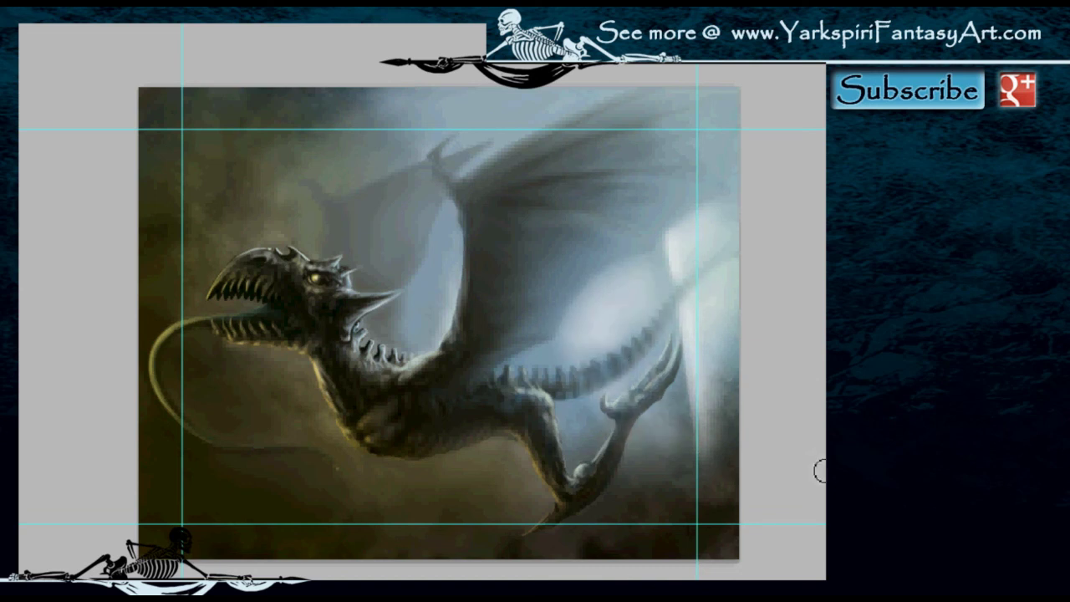
{"action": "mouse_move", "coordinate": [494, 93]}
{"action": "left_mouse_down"}
{"action": "mouse_move", "coordinate": [537, 94]}
{"action": "mouse_move", "coordinate": [438, 125]}
{"action": "mouse_move", "coordinate": [497, 107]}
{"action": "mouse_move", "coordinate": [550, 372]}
{"action": "mouse_move", "coordinate": [613, 367]}
{"action": "mouse_move", "coordinate": [692, 334]}
{"action": "mouse_move", "coordinate": [656, 338]}
{"action": "mouse_move", "coordinate": [617, 389]}
{"action": "left_mouse_up"}
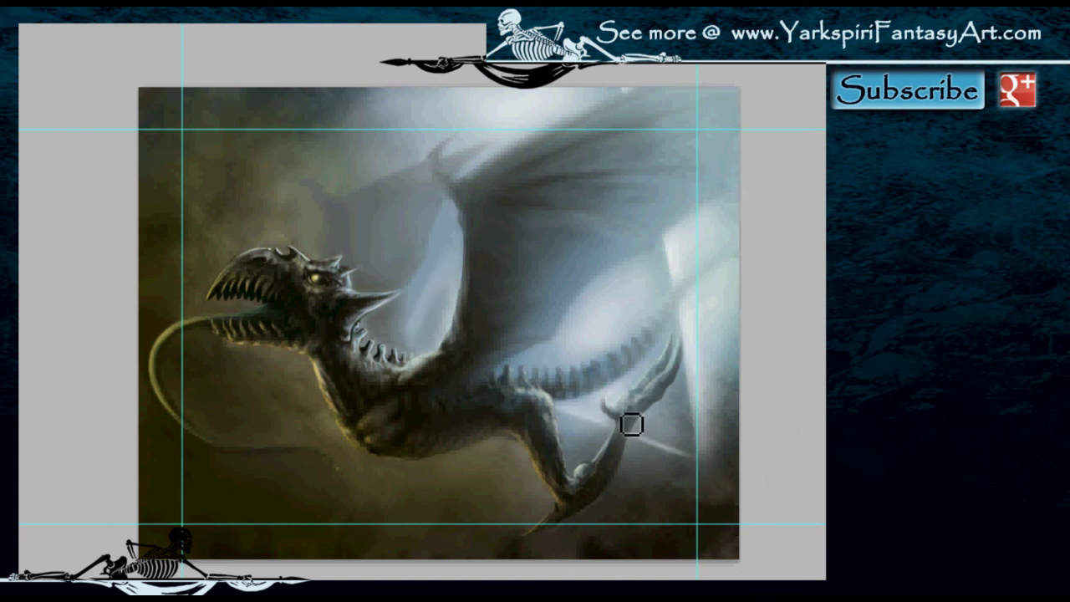
{"action": "left_click_drag", "start_coordinate": [633, 423], "coordinate": [695, 452]}
{"action": "key", "text": "ctrl+semicolon"}
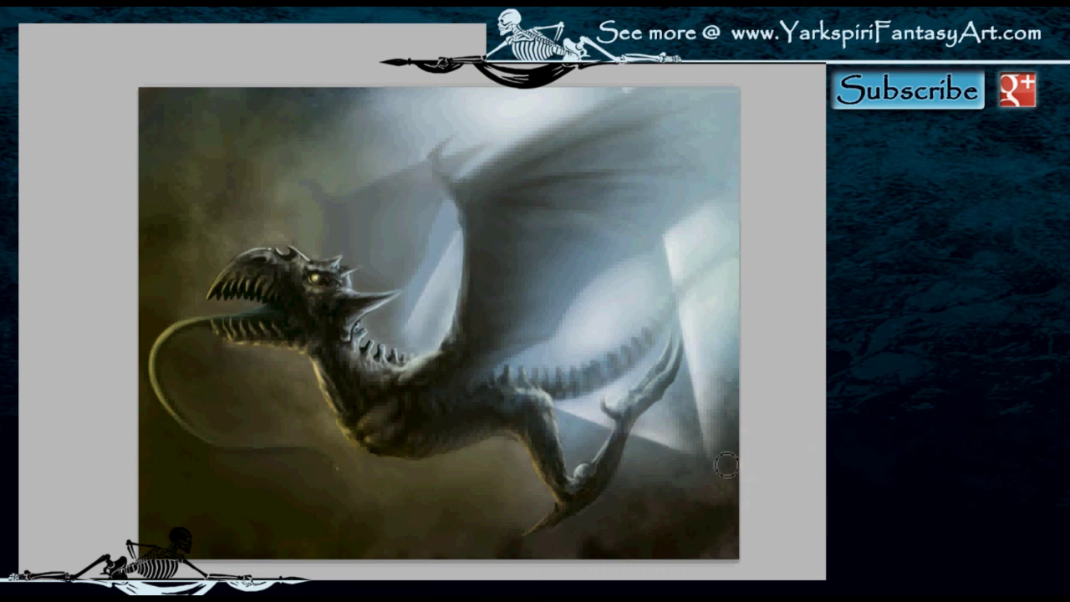
{"action": "left_click_drag", "start_coordinate": [746, 471], "coordinate": [721, 493]}
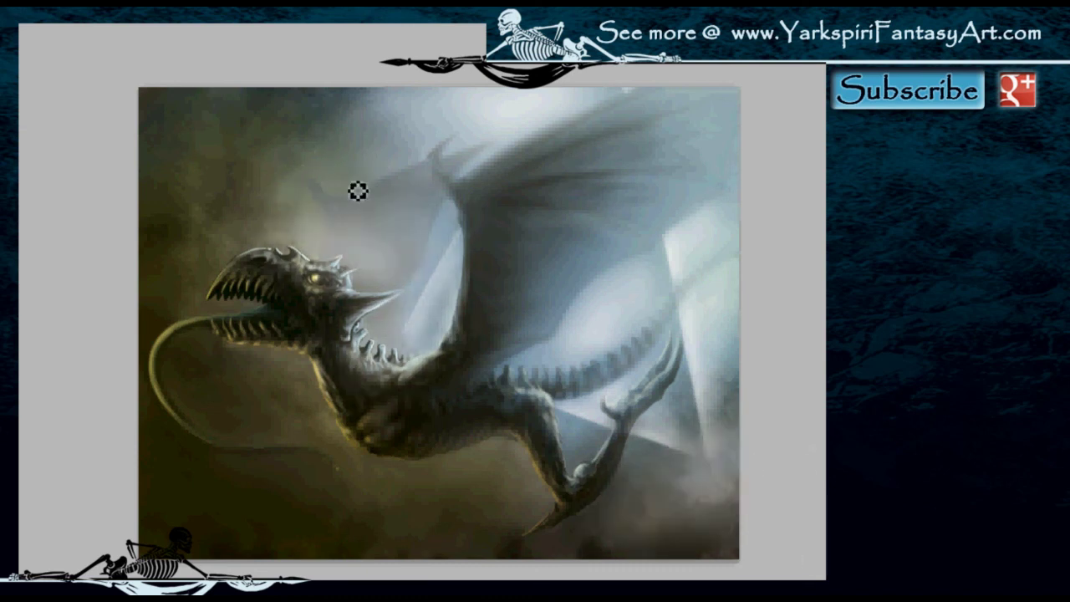
Step: Show the color swatches and paint a faint second hind leg behind the near one, sampling colors from the painting
{"action": "key", "text": "F6"}
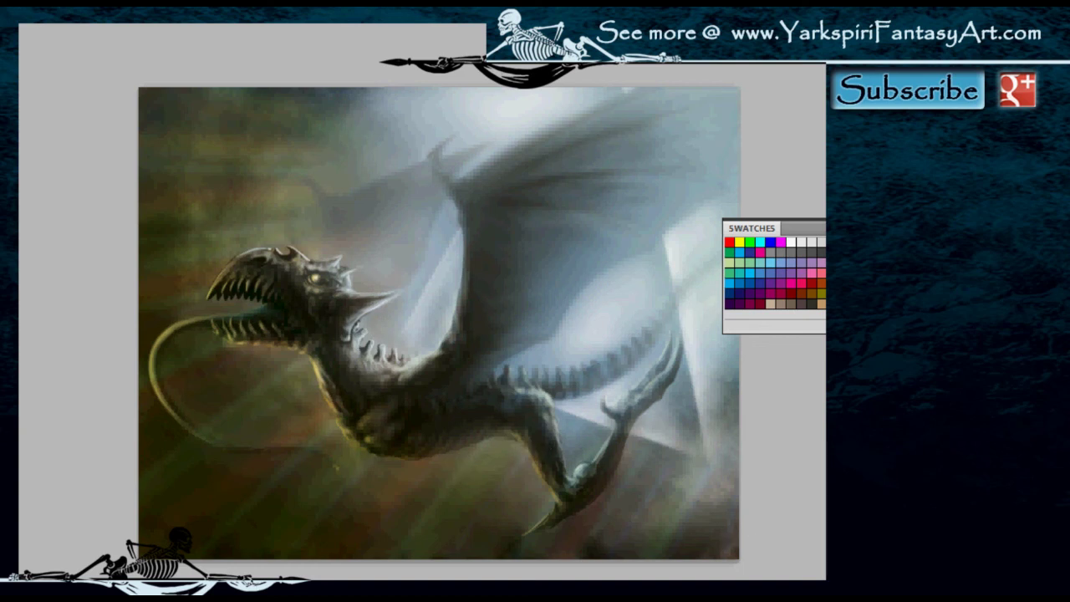
{"action": "mouse_move", "coordinate": [555, 493]}
{"action": "left_mouse_down"}
{"action": "mouse_move", "coordinate": [585, 421]}
{"action": "mouse_move", "coordinate": [574, 447]}
{"action": "mouse_move", "coordinate": [557, 425]}
{"action": "mouse_move", "coordinate": [586, 411]}
{"action": "mouse_move", "coordinate": [534, 490]}
{"action": "mouse_move", "coordinate": [499, 454]}
{"action": "mouse_move", "coordinate": [537, 477]}
{"action": "mouse_move", "coordinate": [501, 454]}
{"action": "mouse_move", "coordinate": [532, 490]}
{"action": "mouse_move", "coordinate": [542, 482]}
{"action": "mouse_move", "coordinate": [499, 449]}
{"action": "mouse_move", "coordinate": [551, 488]}
{"action": "mouse_move", "coordinate": [524, 449]}
{"action": "mouse_move", "coordinate": [539, 423]}
{"action": "mouse_move", "coordinate": [445, 457]}
{"action": "mouse_move", "coordinate": [490, 435]}
{"action": "mouse_move", "coordinate": [473, 428]}
{"action": "mouse_move", "coordinate": [555, 498]}
{"action": "mouse_move", "coordinate": [499, 451]}
{"action": "mouse_move", "coordinate": [527, 502]}
{"action": "left_mouse_up"}
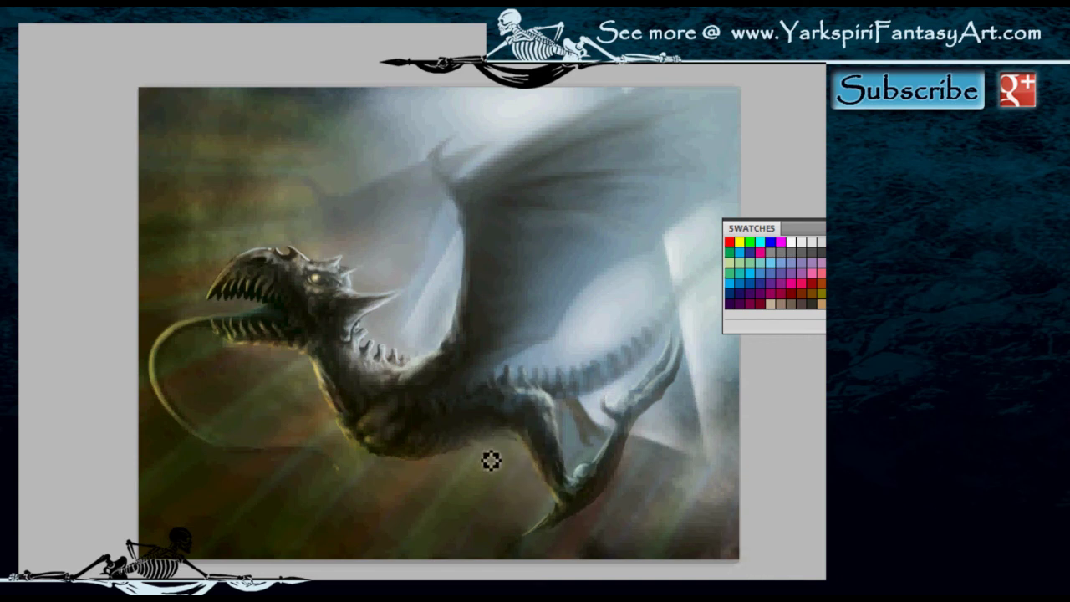
{"action": "left_click_drag", "start_coordinate": [529, 475], "coordinate": [530, 440]}
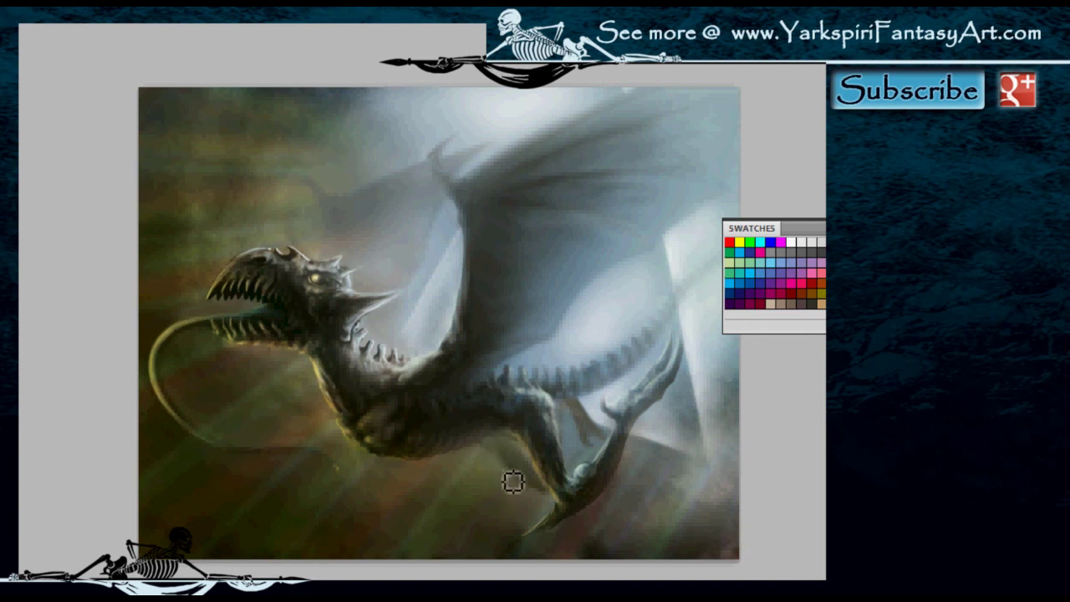
{"action": "key", "text": "alt"}
{"action": "key", "text": "alt"}
{"action": "key", "text": "alt"}
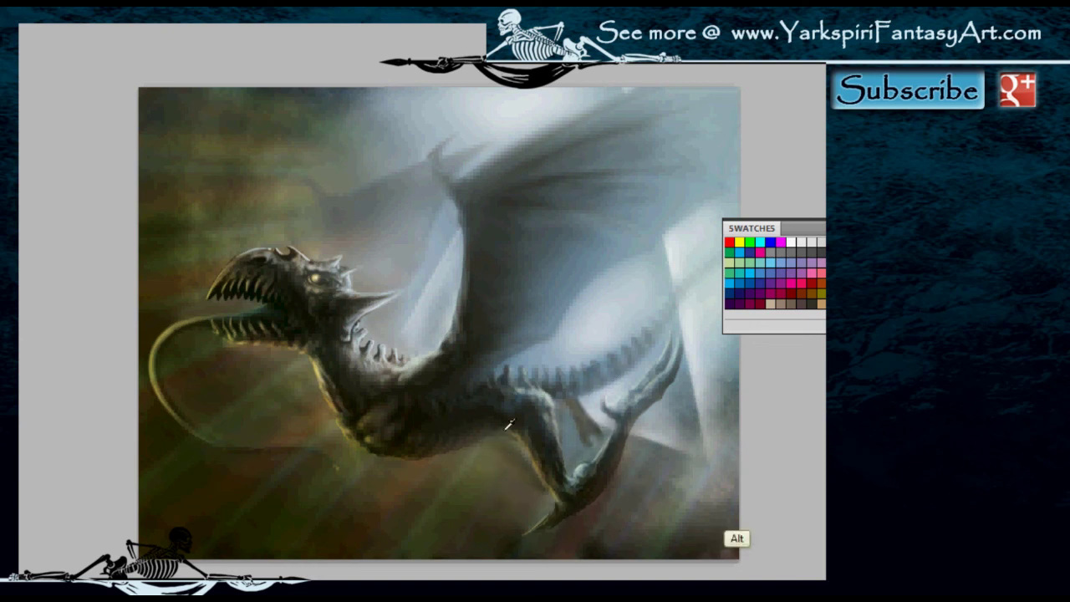
Step: Recolor the background with mustard yellow around the tongue and lower left corner, and violet in the upper sky and right side
{"action": "key", "text": "alt"}
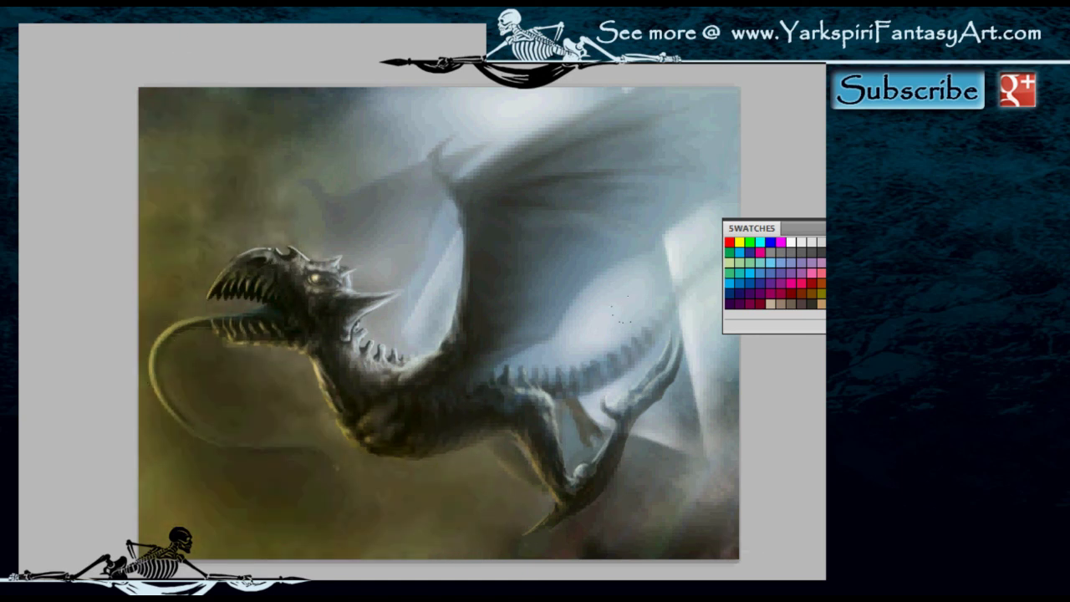
{"action": "key", "text": "ctrl+minus"}
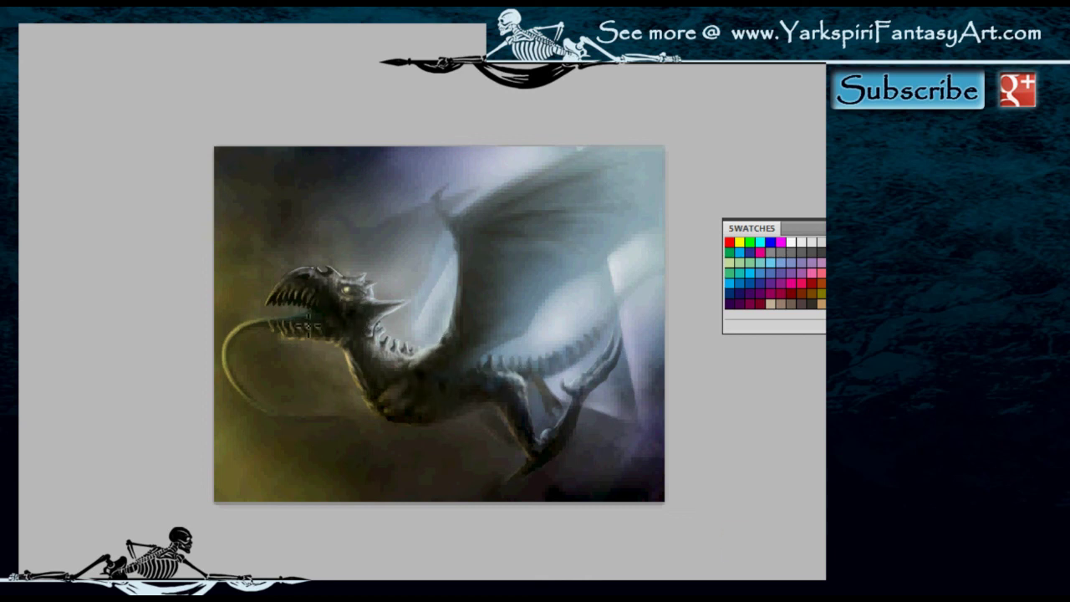
{"action": "key", "text": "ctrl+plus"}
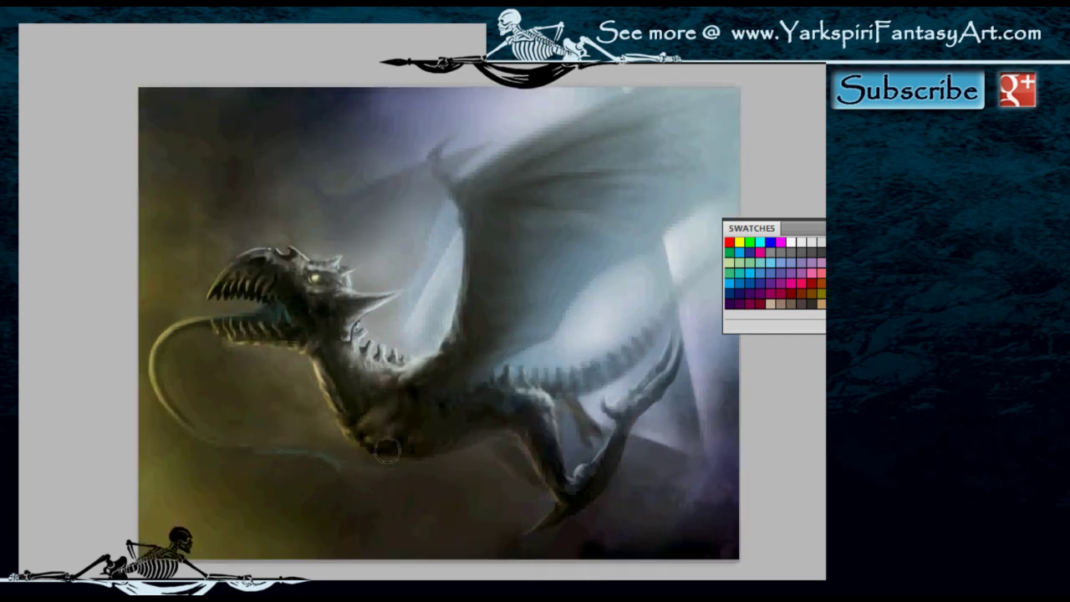